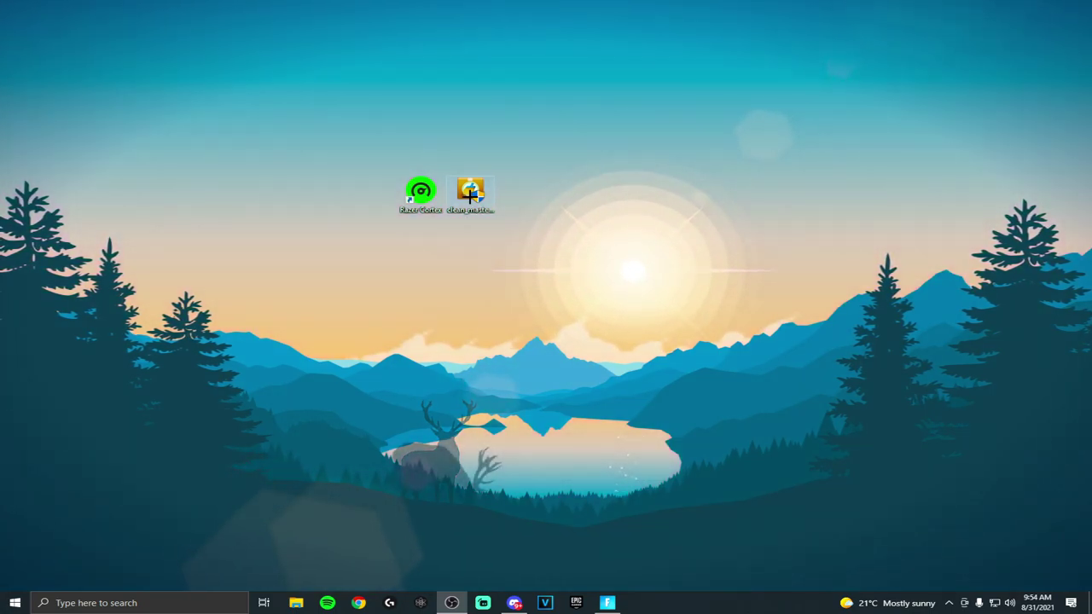
Step: Move the Razer Cortex shortcut to the desktop's upper-left corner and reposition the Clean Master installer near the middle of the desktop
{"action": "left_click_drag", "start_coordinate": [474, 189], "coordinate": [522, 189]}
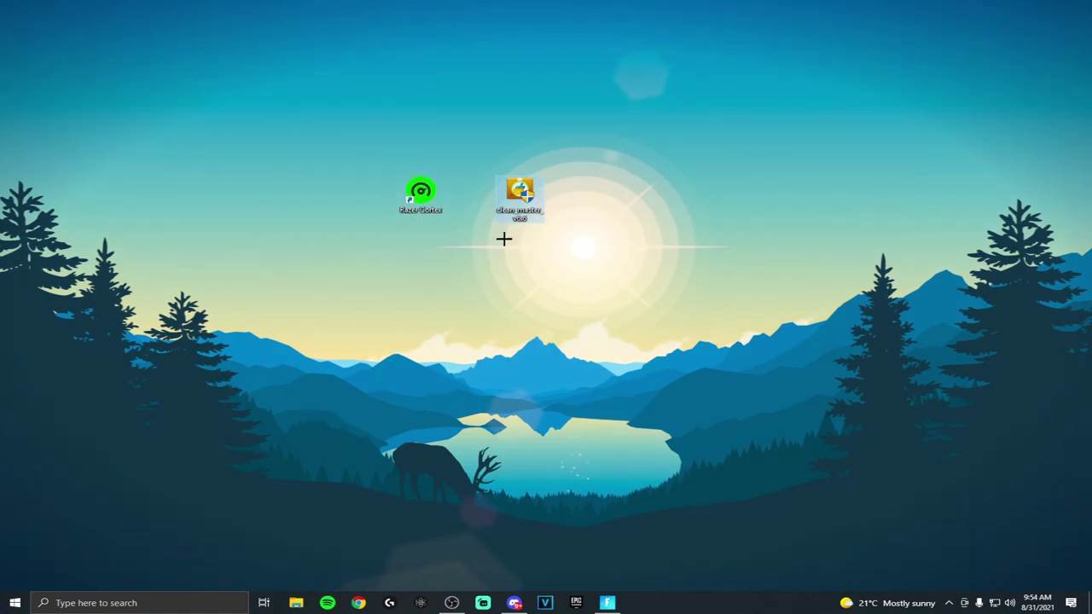
{"action": "left_click_drag", "start_coordinate": [379, 220], "coordinate": [561, 155]}
{"action": "left_click_drag", "start_coordinate": [420, 192], "coordinate": [26, 24]}
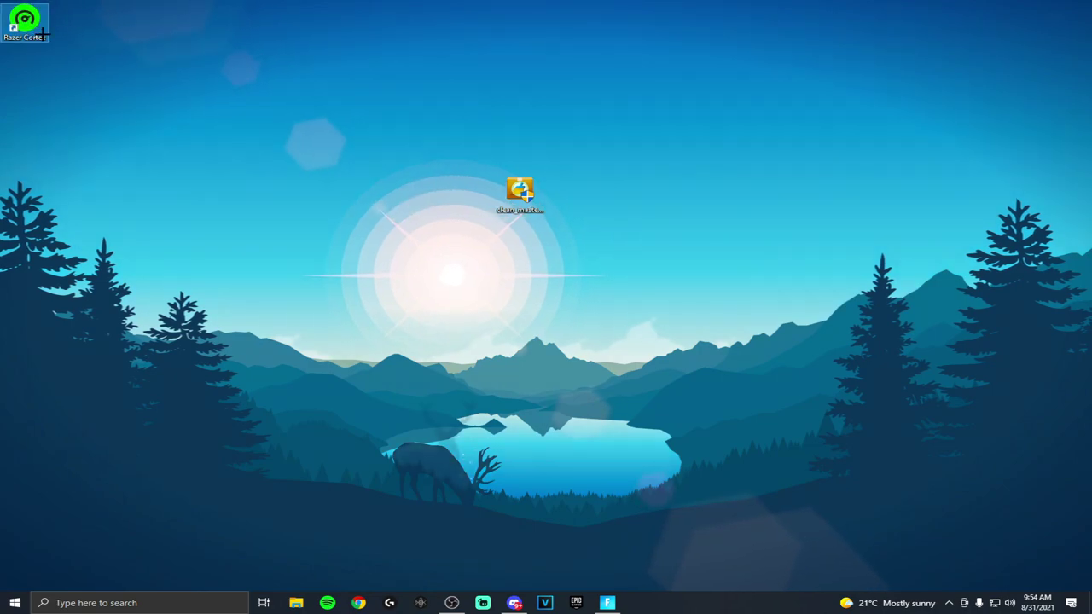
{"action": "left_click_drag", "start_coordinate": [518, 190], "coordinate": [469, 195]}
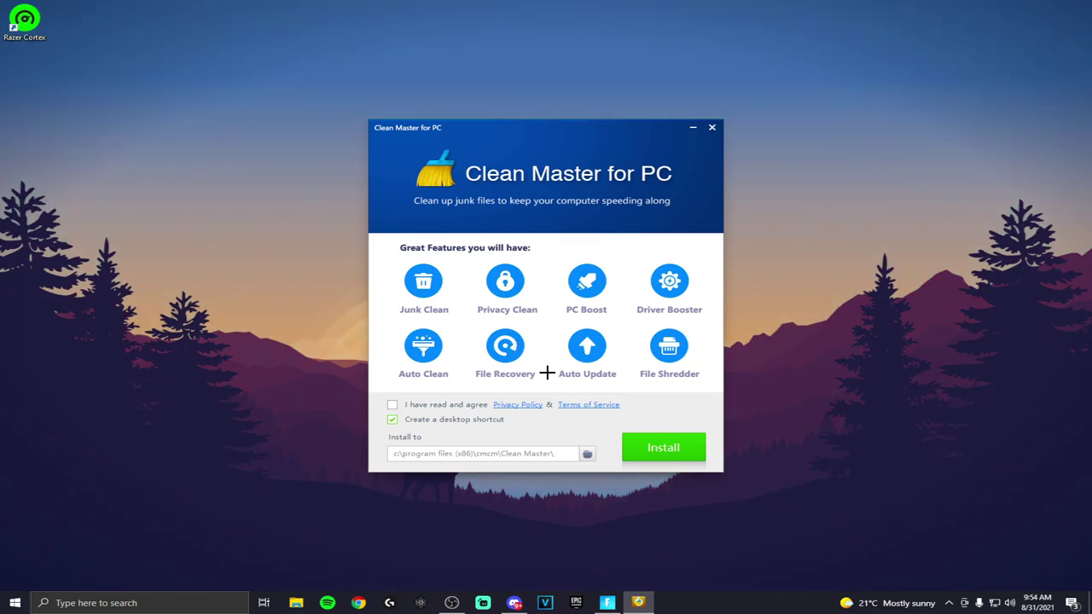
Step: Install Clean Master for PC, agreeing to the Privacy Policy and Terms of Service, and dismiss the subscription offer
{"action": "left_click", "coordinate": [663, 447]}
{"action": "left_click", "coordinate": [393, 406]}
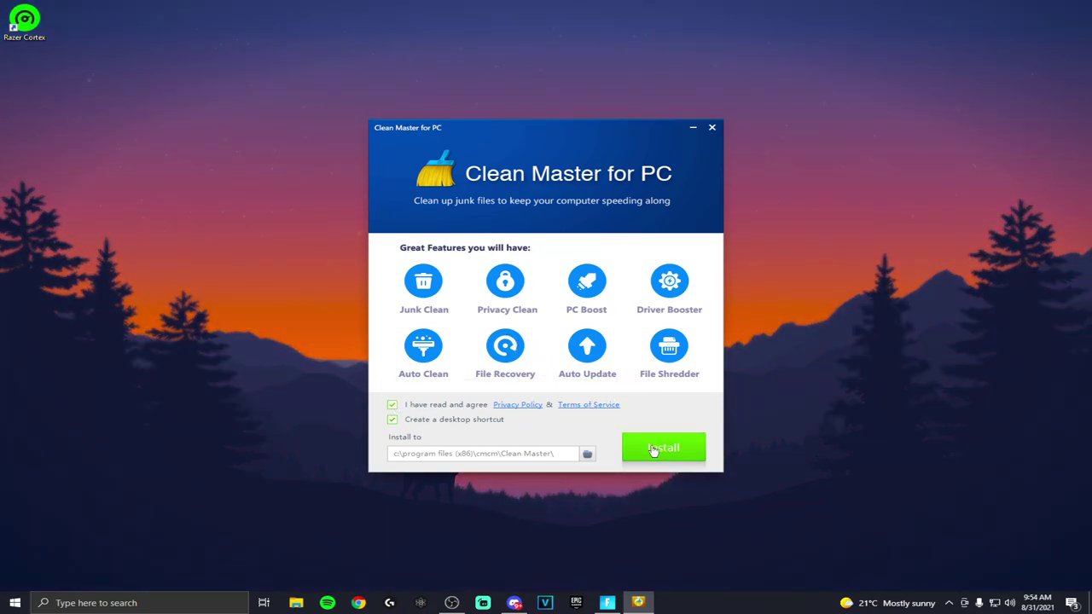
{"action": "left_click", "coordinate": [647, 446]}
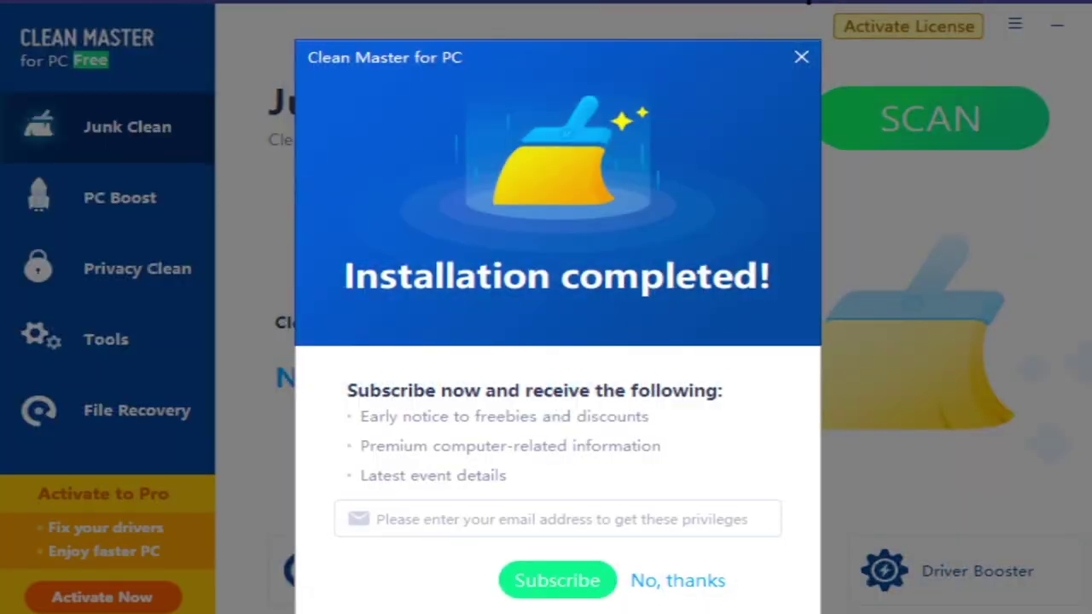
{"action": "left_click", "coordinate": [801, 57]}
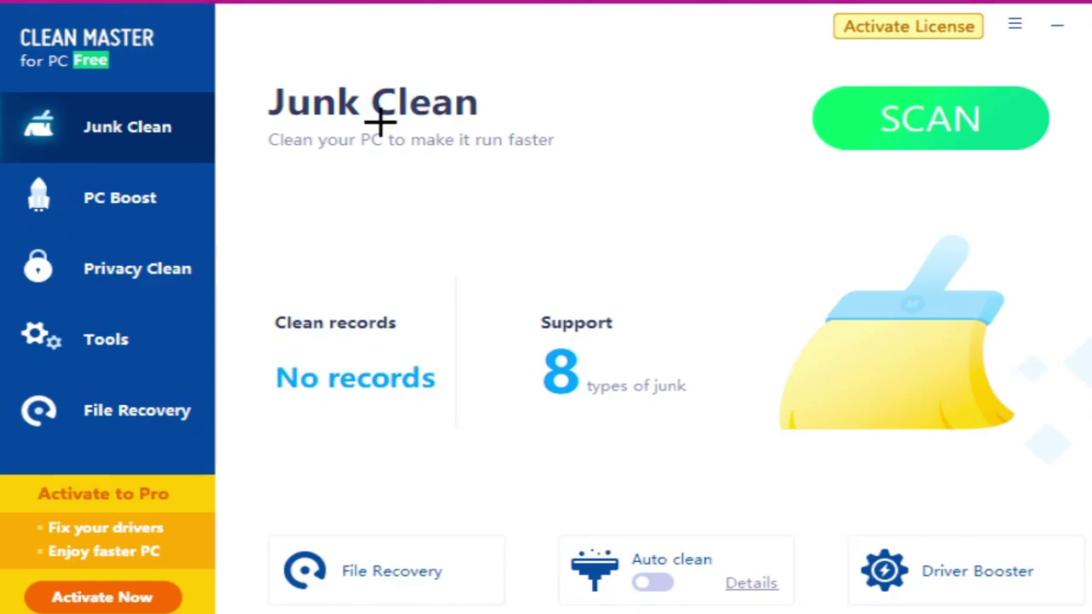
Step: Scan the PC for junk files and clean the selected junk
{"action": "left_click", "coordinate": [929, 146]}
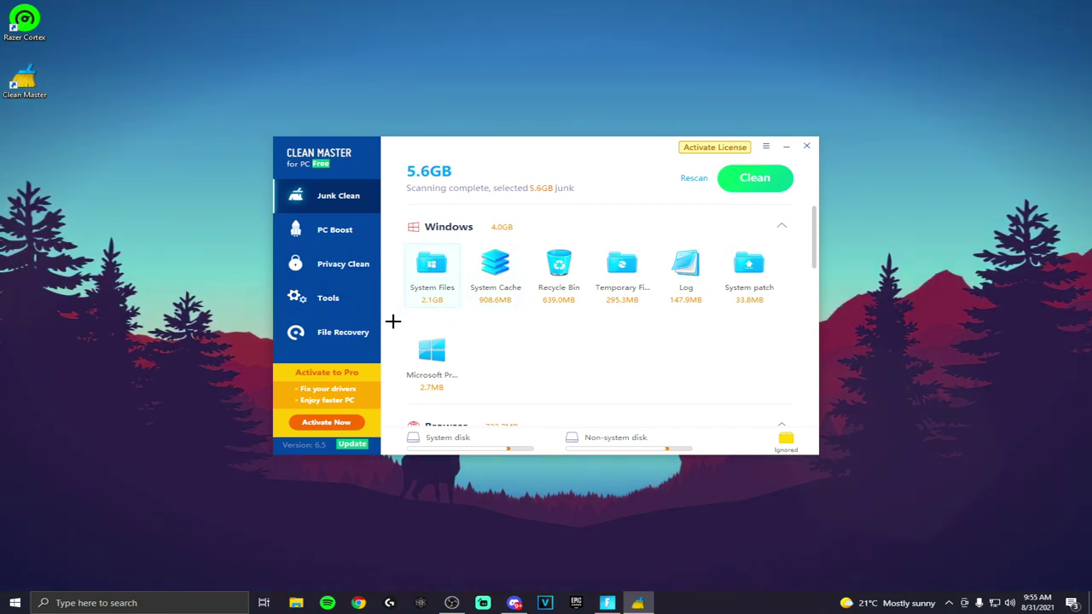
{"action": "left_click", "coordinate": [726, 180]}
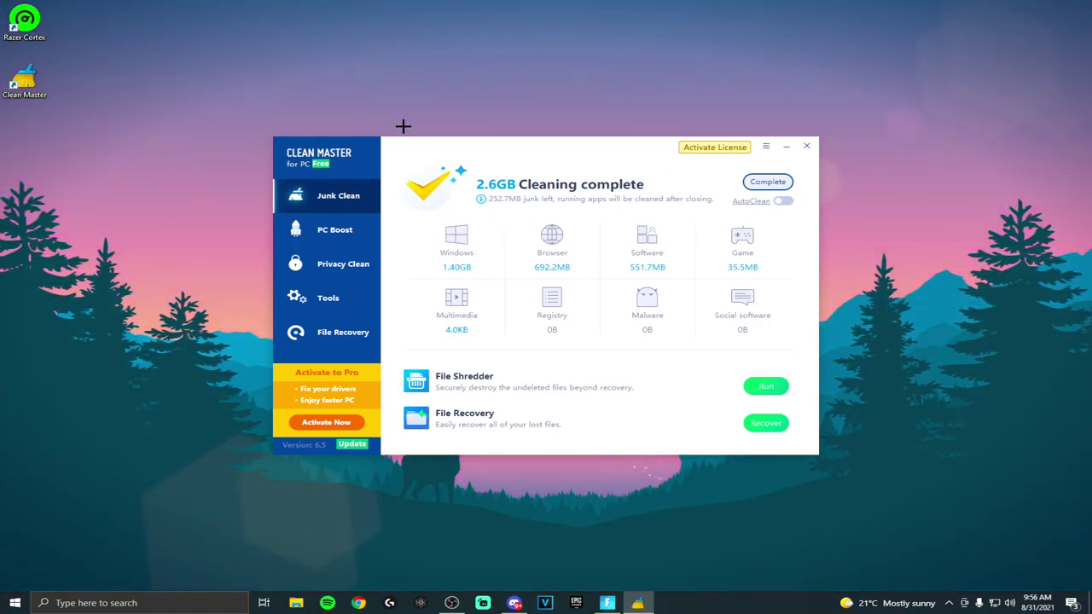
Step: Run a PC Boost scan, boost the preselected items and close the boost summary
{"action": "left_click", "coordinate": [306, 230]}
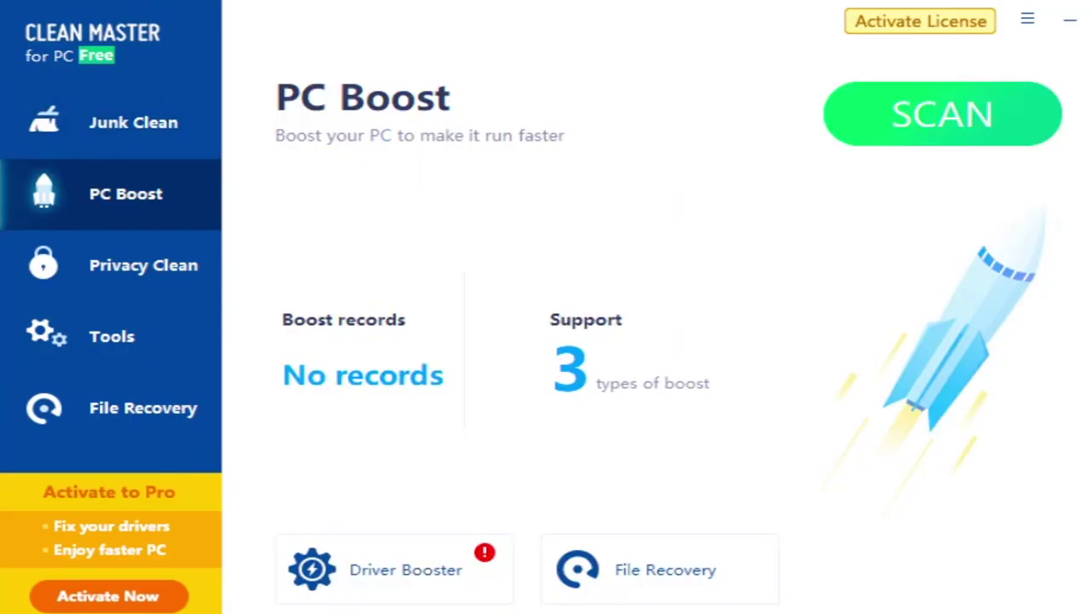
{"action": "left_click", "coordinate": [92, 128]}
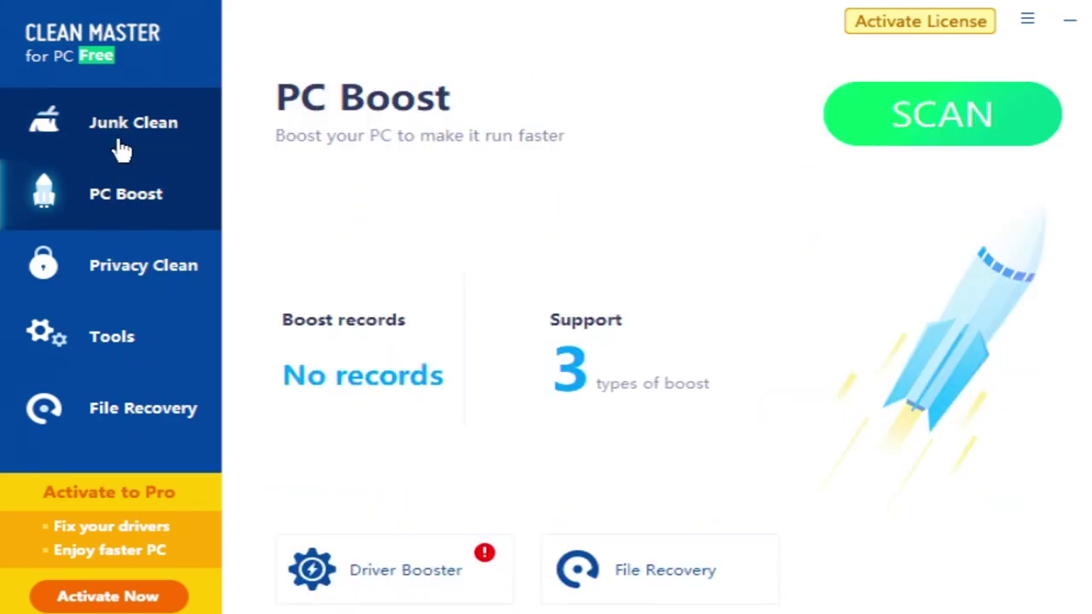
{"action": "left_click", "coordinate": [117, 146]}
{"action": "left_click", "coordinate": [39, 196]}
{"action": "left_click", "coordinate": [938, 132]}
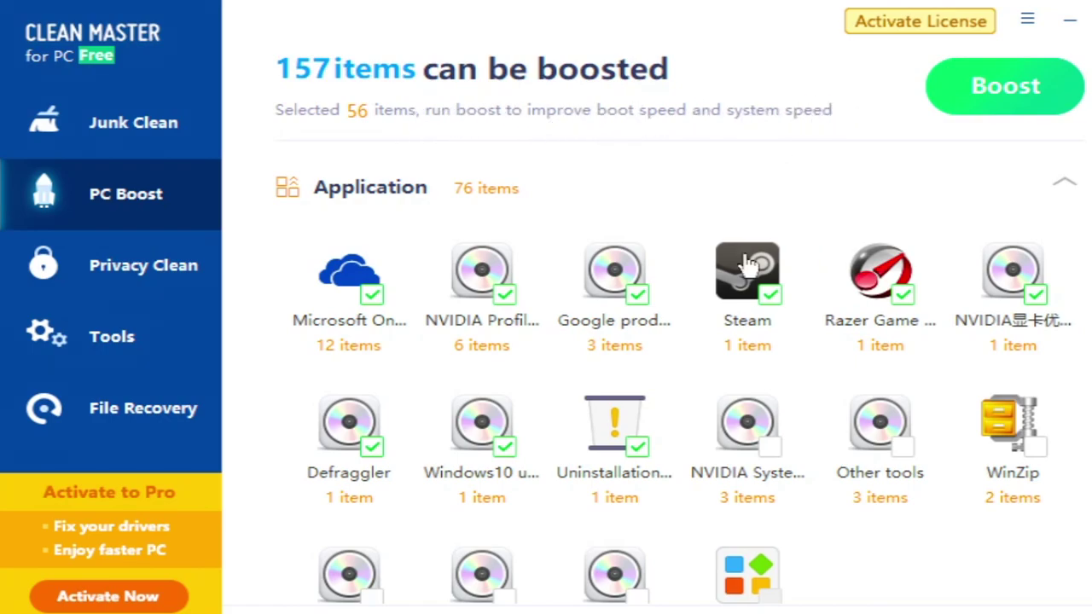
{"action": "scroll", "coordinate": [648, 341], "scroll_direction": "down", "scroll_amount": 10}
{"action": "scroll", "coordinate": [648, 350], "scroll_direction": "up", "scroll_amount": 10}
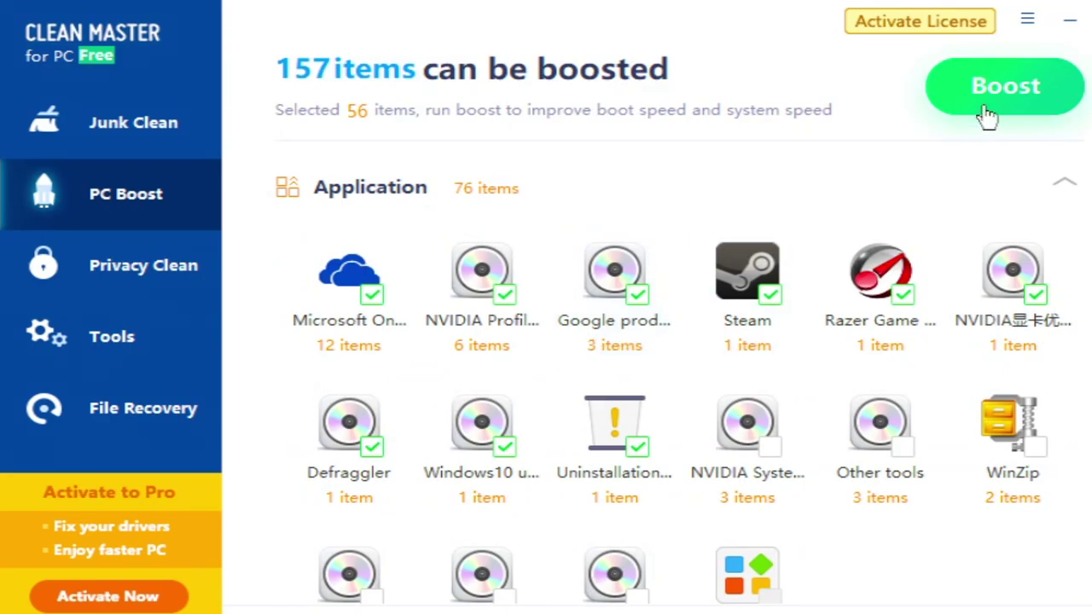
{"action": "left_click", "coordinate": [987, 104]}
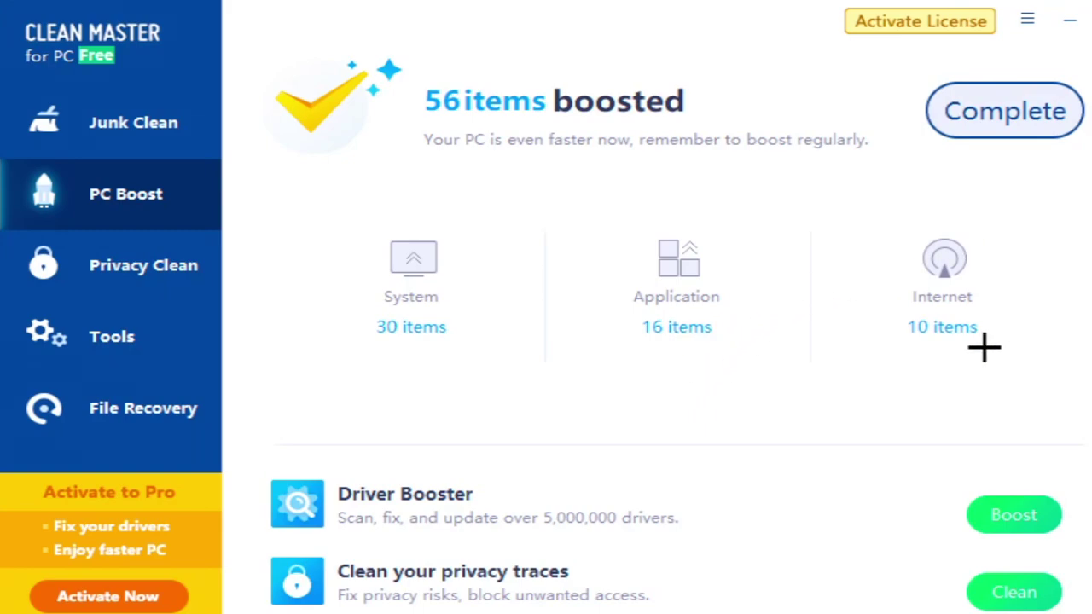
{"action": "left_click", "coordinate": [1033, 111]}
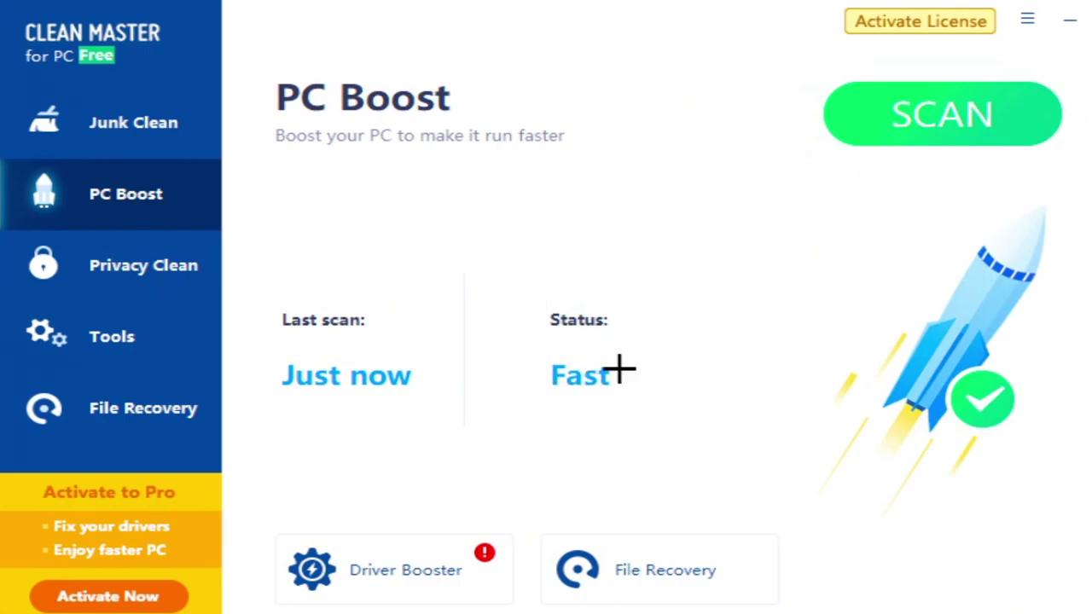
{"action": "left_click", "coordinate": [85, 124]}
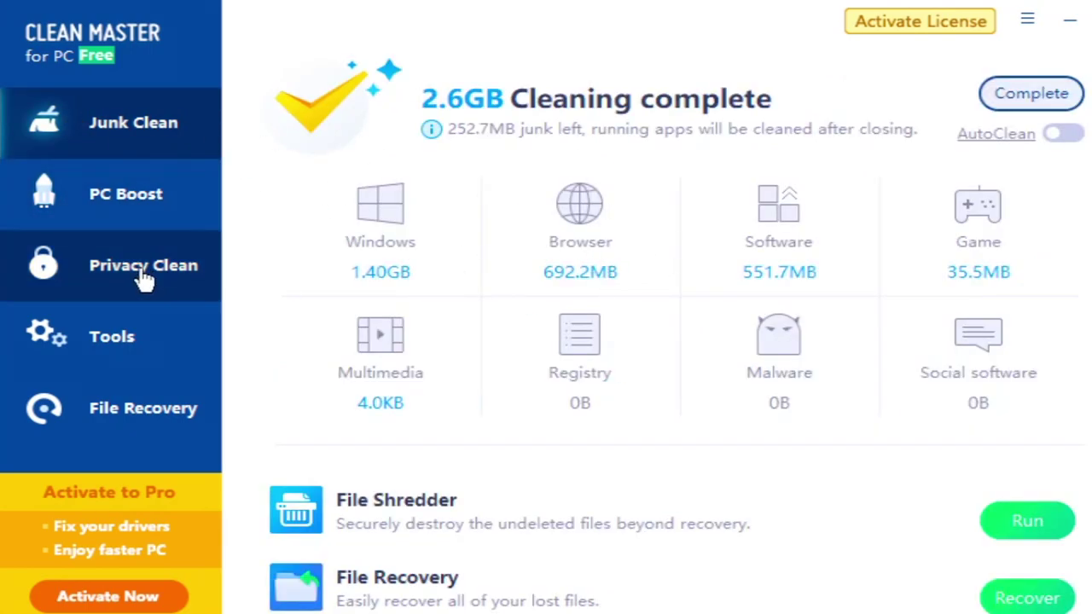
{"action": "left_click", "coordinate": [147, 193]}
{"action": "left_click", "coordinate": [145, 136]}
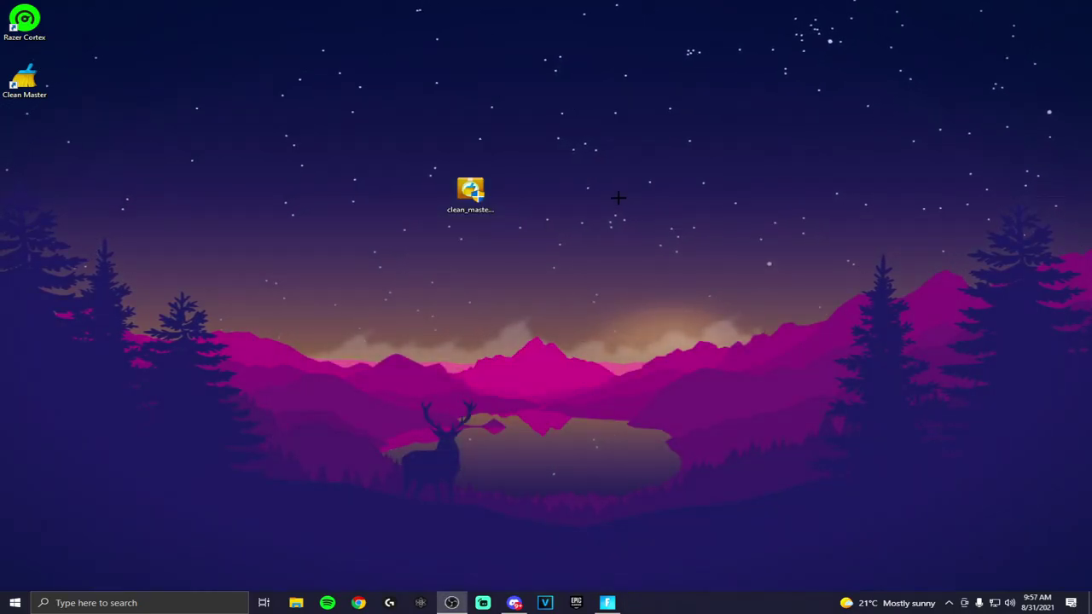
Step: Move the Clean Master desktop shortcut beside its installer file and deselect it
{"action": "left_click_drag", "start_coordinate": [24, 85], "coordinate": [421, 198]}
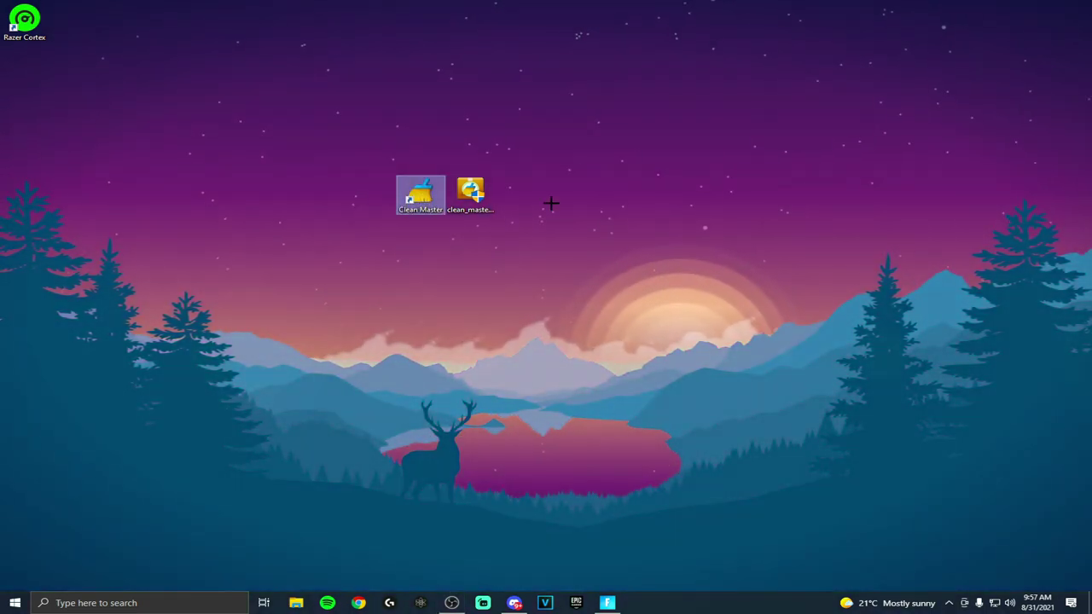
{"action": "left_click", "coordinate": [477, 240]}
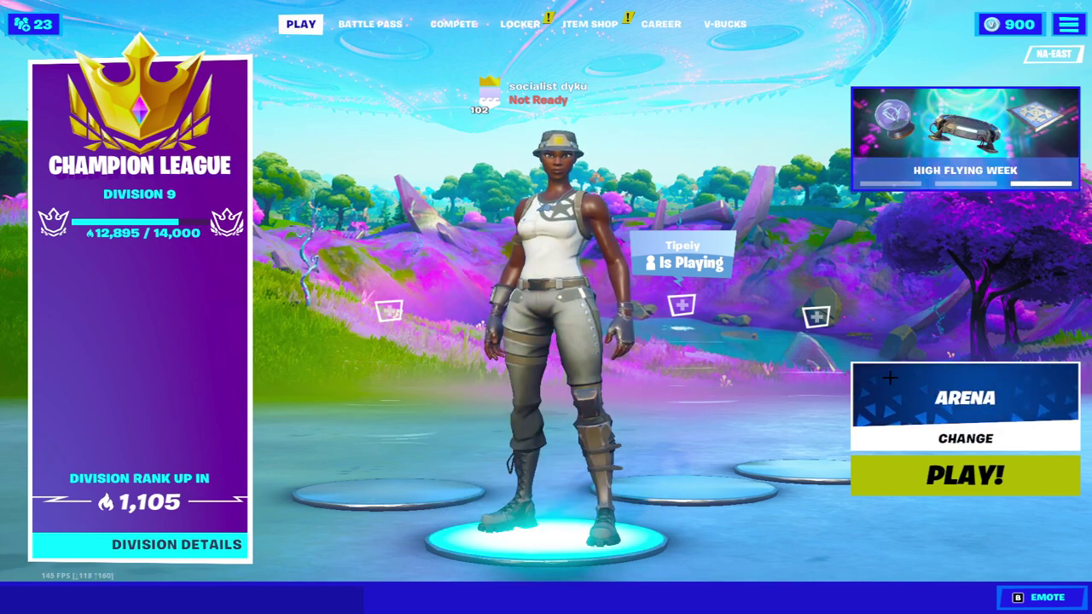
{"action": "left_click", "coordinate": [950, 440]}
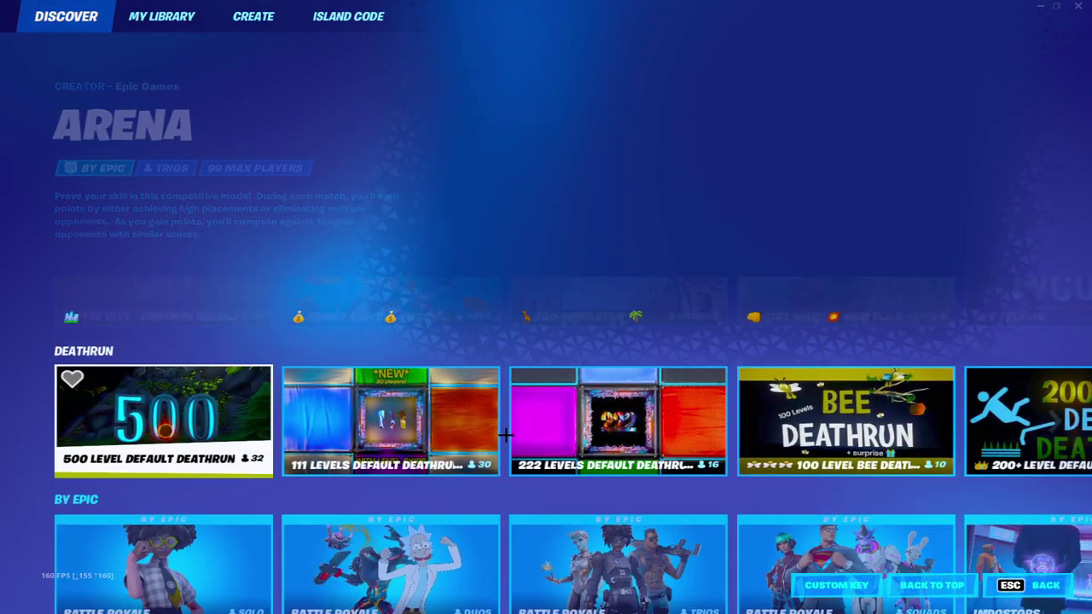
{"action": "scroll", "coordinate": [506, 435], "scroll_direction": "up", "scroll_amount": 3}
{"action": "key", "text": "Escape"}
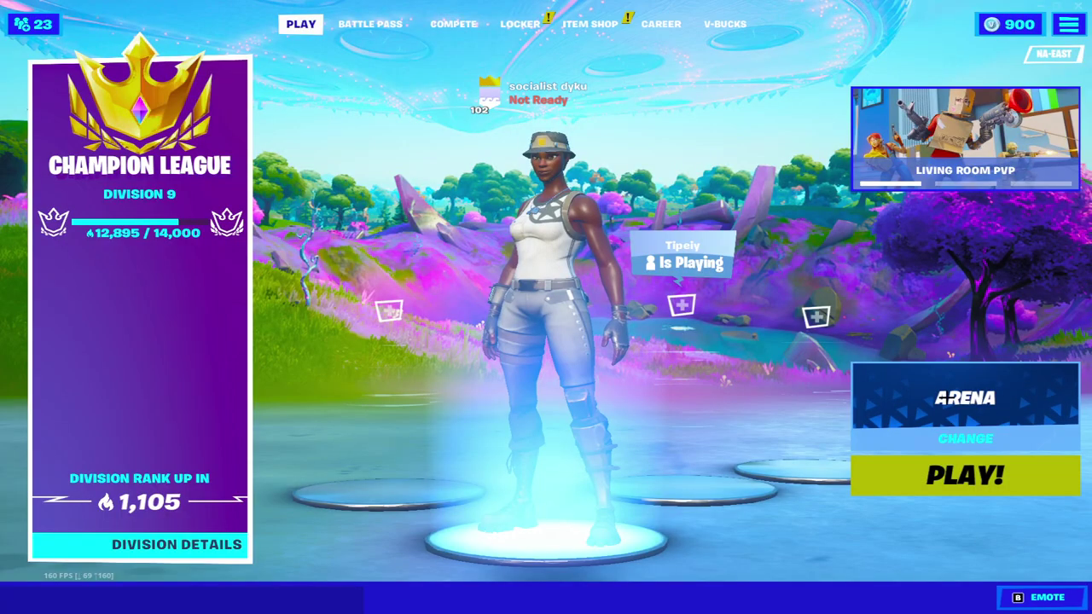
Step: Open the video settings in Fortnite and set the 3D Resolution to 100%
{"action": "left_click", "coordinate": [1068, 24]}
{"action": "left_click", "coordinate": [823, 48]}
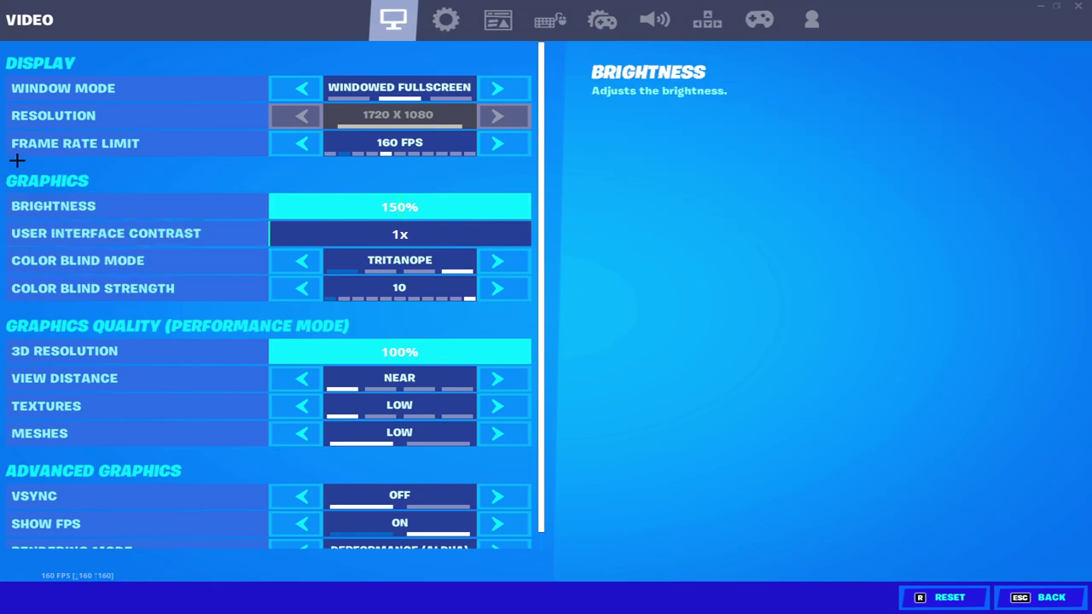
{"action": "mouse_move", "coordinate": [17, 145]}
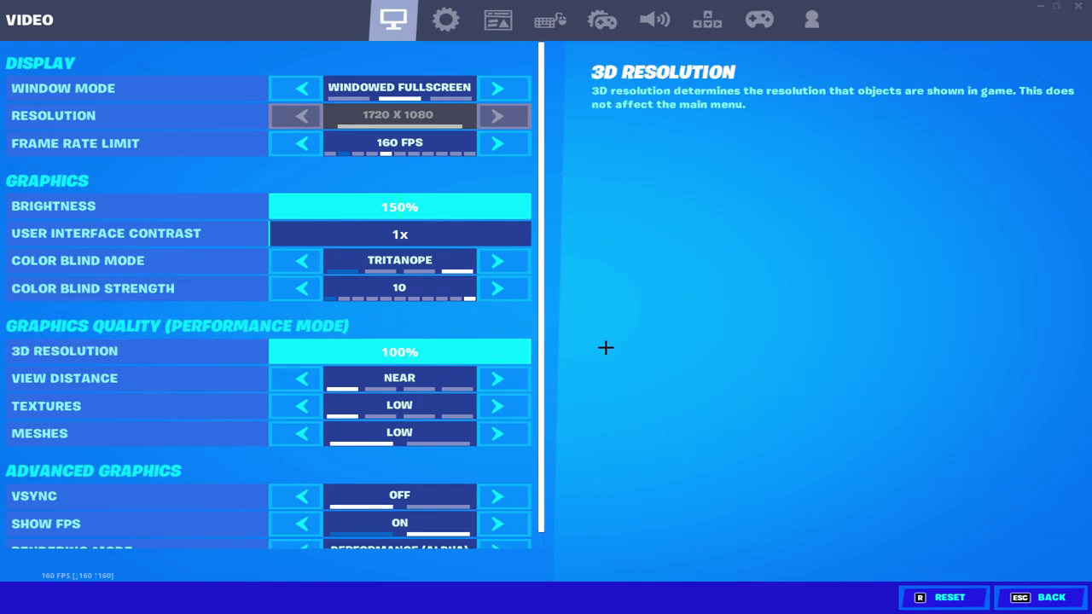
{"action": "left_click_drag", "start_coordinate": [517, 353], "coordinate": [603, 365]}
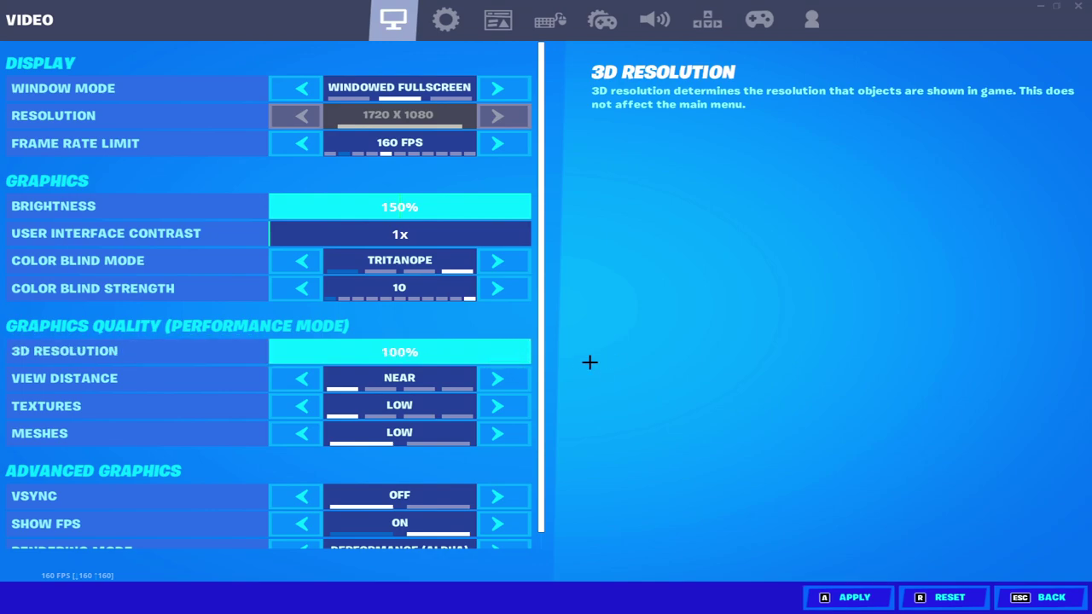